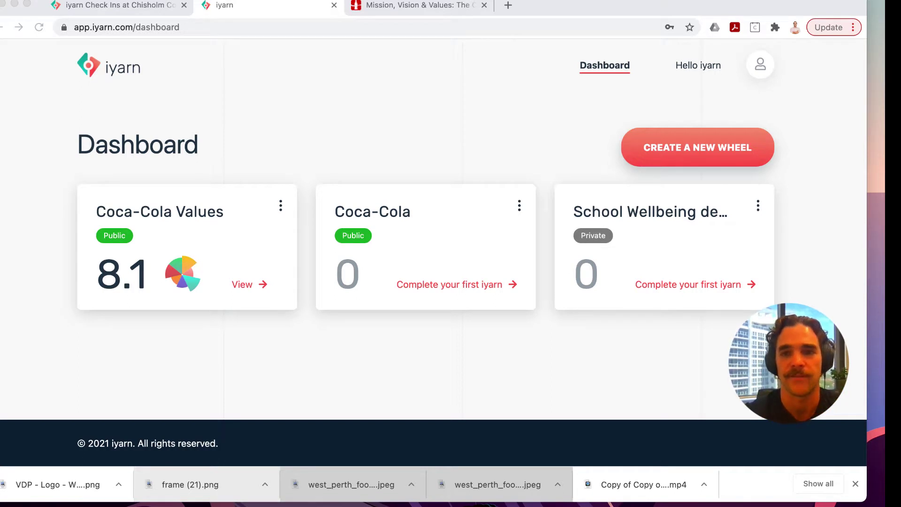
Step: Read through the vision and "Live Our Values" sections on Coca-Cola's Mission, Vision & Values page
{"action": "left_click", "coordinate": [583, 6]}
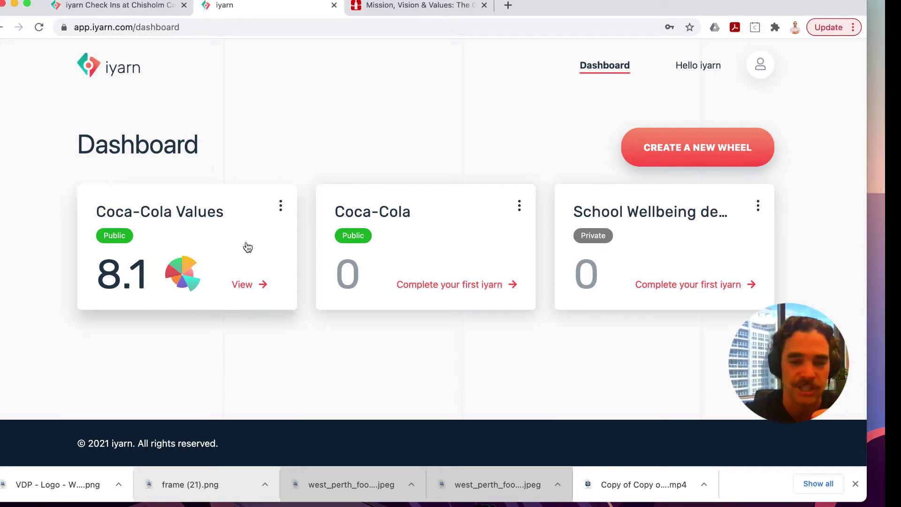
{"action": "left_click", "coordinate": [407, 7]}
{"action": "scroll", "coordinate": [353, 108], "scroll_direction": "up", "scroll_amount": 10}
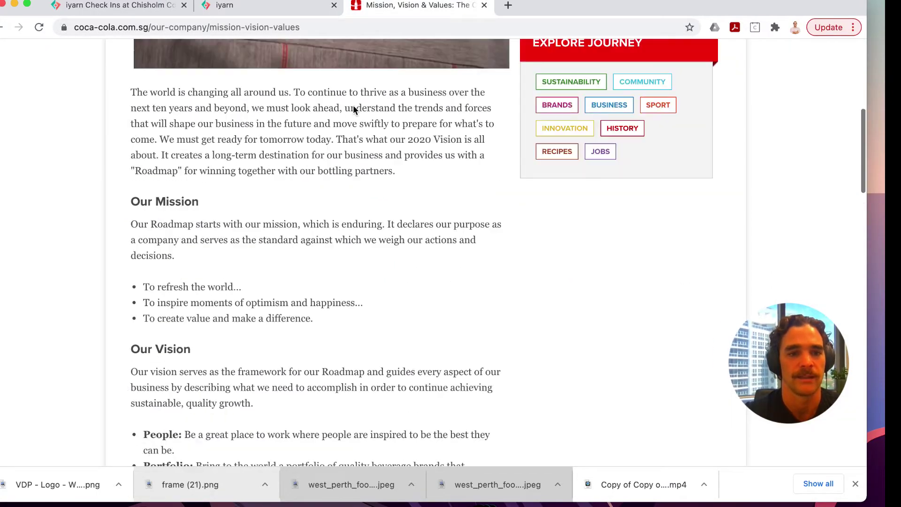
{"action": "scroll", "coordinate": [353, 109], "scroll_direction": "down", "scroll_amount": 5}
{"action": "scroll", "coordinate": [353, 110], "scroll_direction": "up", "scroll_amount": 2}
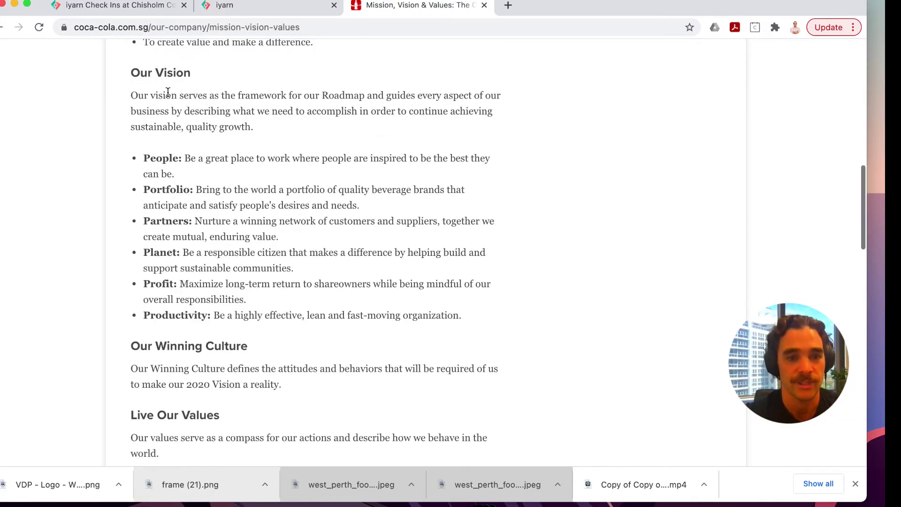
{"action": "scroll", "coordinate": [223, 278], "scroll_direction": "down", "scroll_amount": 1}
{"action": "scroll", "coordinate": [194, 310], "scroll_direction": "down", "scroll_amount": 4}
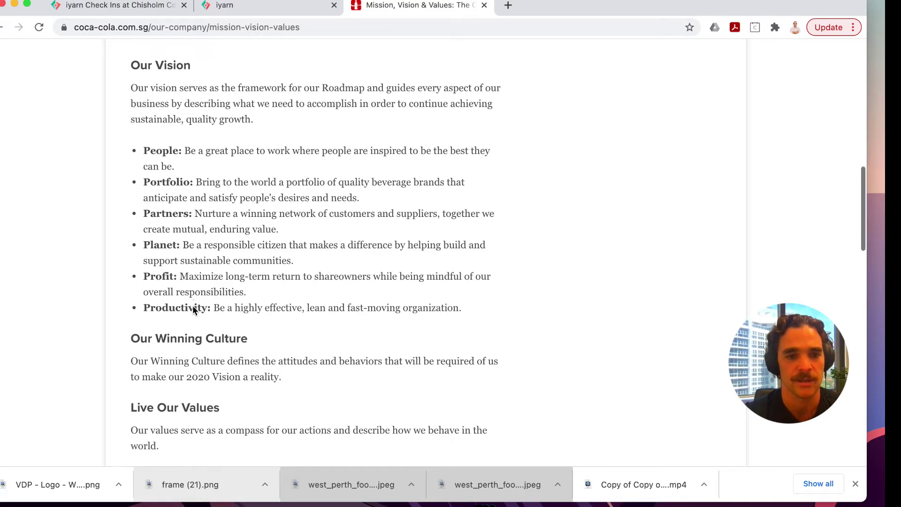
{"action": "scroll", "coordinate": [249, 314], "scroll_direction": "down", "scroll_amount": 1}
{"action": "left_click", "coordinate": [230, 298]}
{"action": "scroll", "coordinate": [206, 355], "scroll_direction": "down", "scroll_amount": 1}
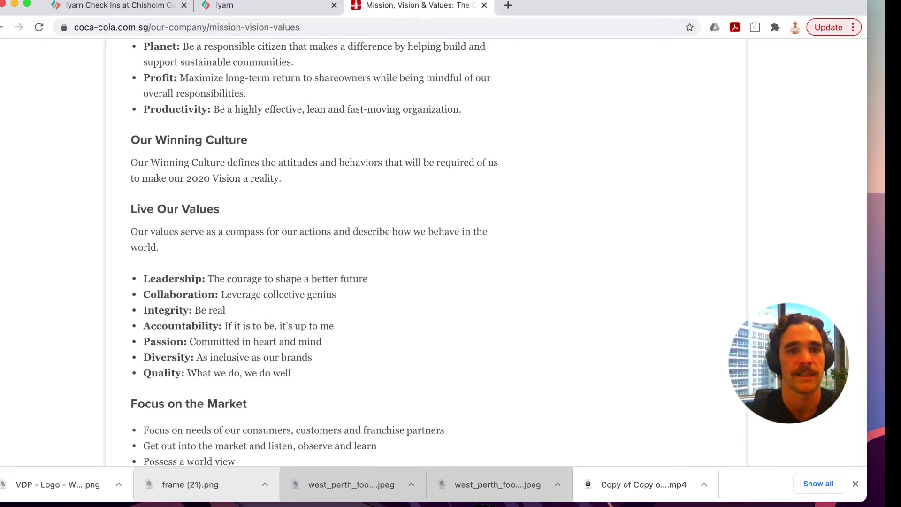
Step: Open the Coca-Cola Values wheel in iyarn and review its personal results wheel and score history chart
{"action": "left_click", "coordinate": [229, 6]}
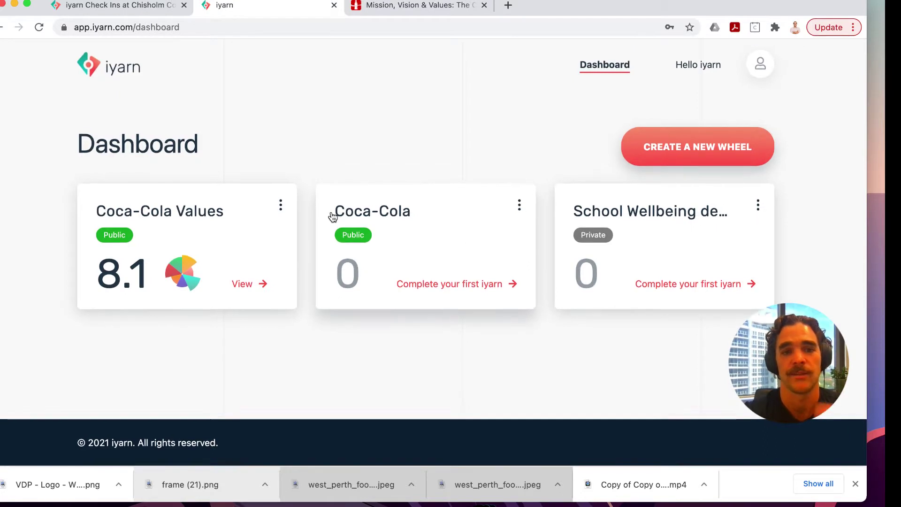
{"action": "left_click", "coordinate": [241, 282]}
{"action": "scroll", "coordinate": [358, 336], "scroll_direction": "down", "scroll_amount": 3}
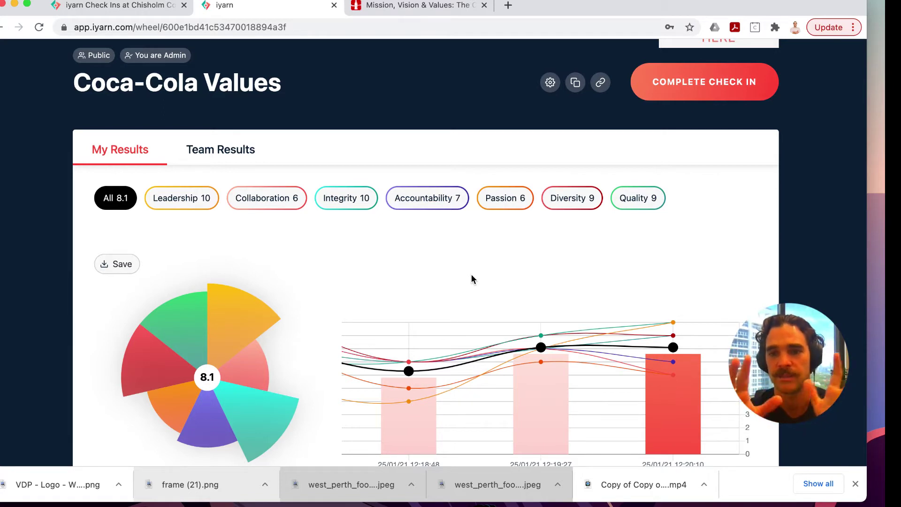
{"action": "scroll", "coordinate": [459, 368], "scroll_direction": "up", "scroll_amount": 3}
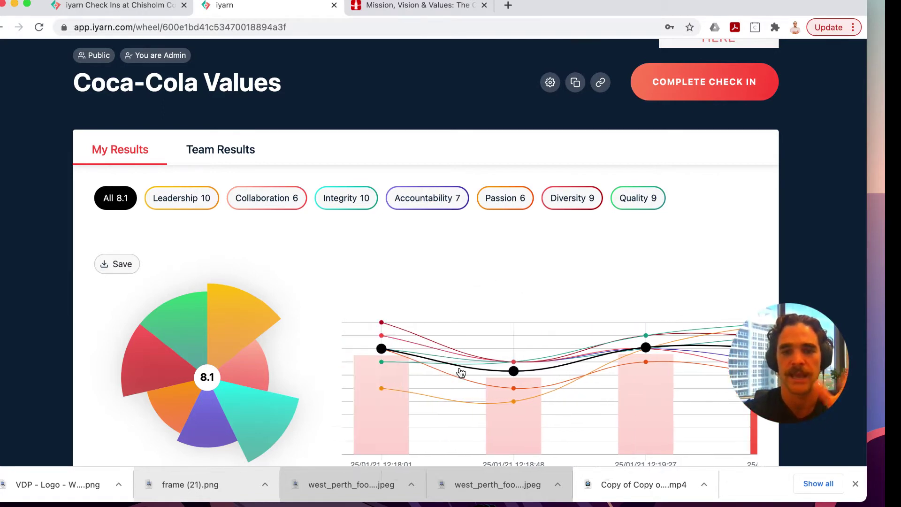
{"action": "scroll", "coordinate": [459, 372], "scroll_direction": "down", "scroll_amount": 4}
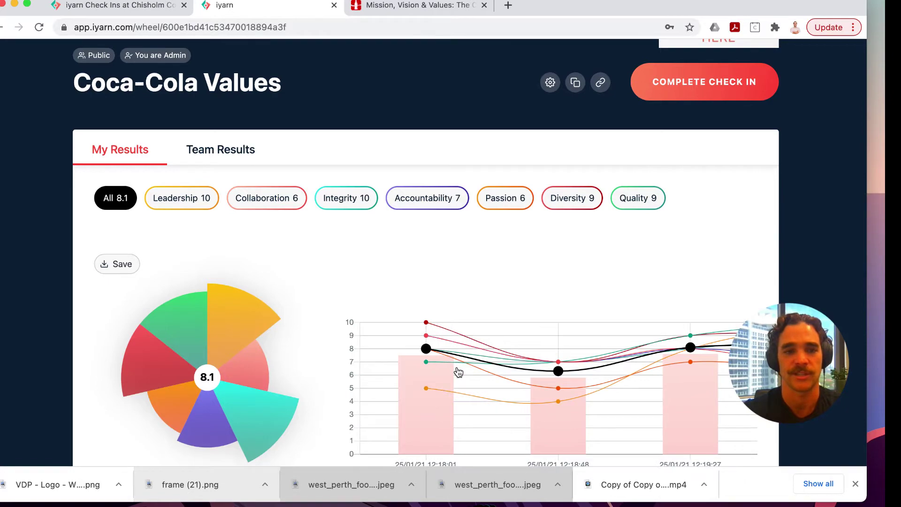
{"action": "scroll", "coordinate": [458, 372], "scroll_direction": "down", "scroll_amount": 3}
{"action": "scroll", "coordinate": [458, 371], "scroll_direction": "up", "scroll_amount": 8}
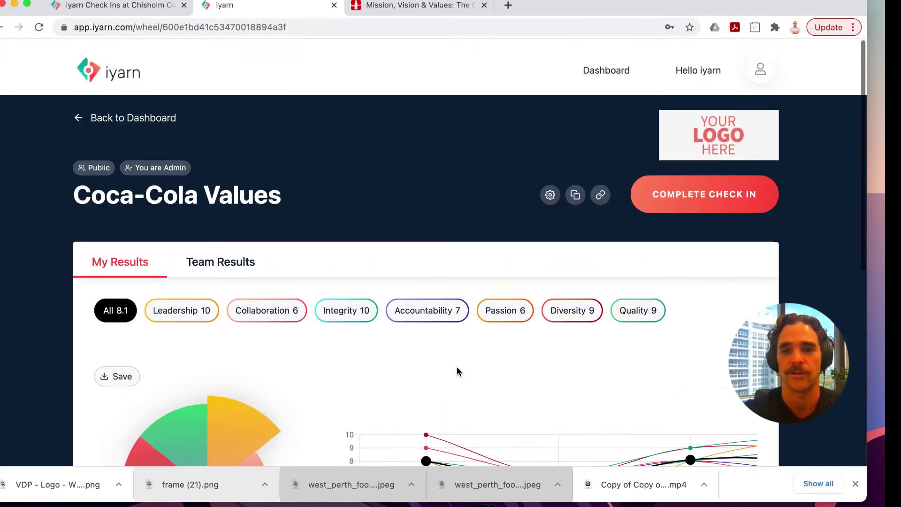
{"action": "scroll", "coordinate": [521, 276], "scroll_direction": "down", "scroll_amount": 3}
{"action": "scroll", "coordinate": [598, 177], "scroll_direction": "up", "scroll_amount": 2}
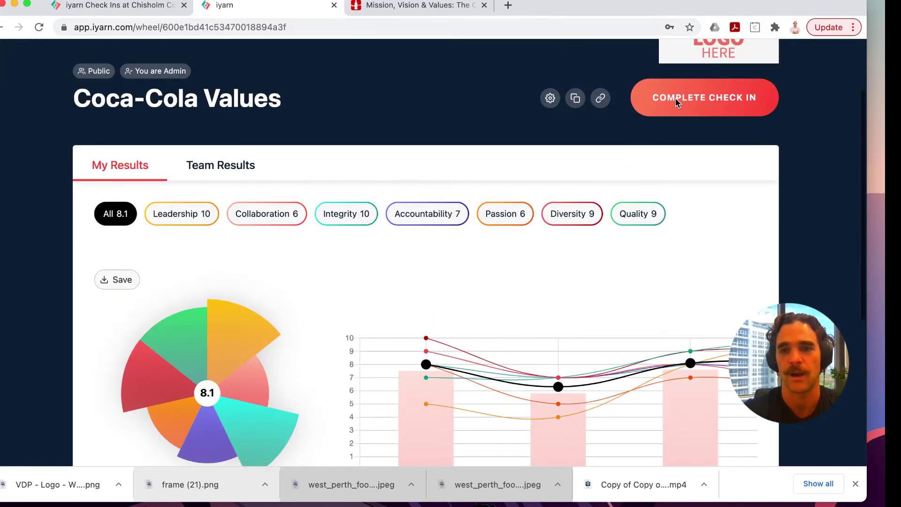
Step: Start a check-in on the Coca-Cola Values wheel, scoring Leadership 8, Collaboration 5, Integrity 9 and Accountability 7
{"action": "left_click", "coordinate": [682, 100]}
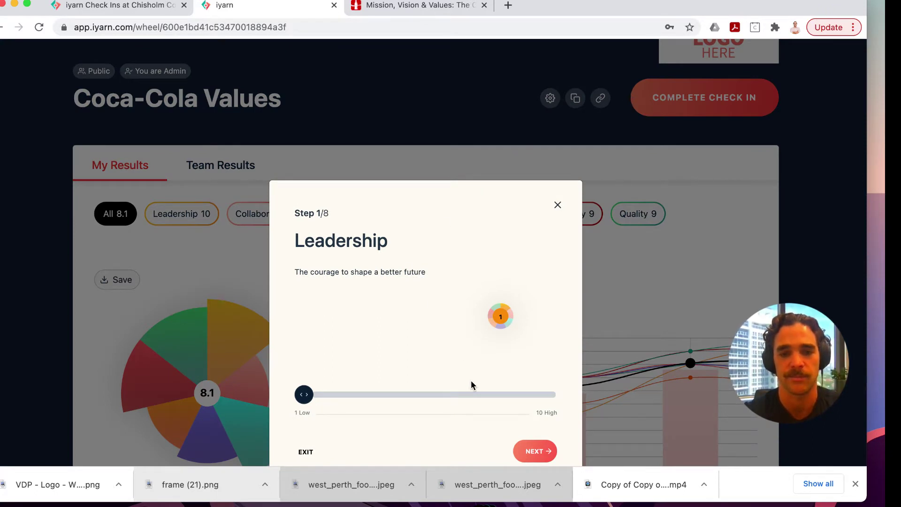
{"action": "left_click", "coordinate": [492, 399]}
{"action": "left_click", "coordinate": [535, 450]}
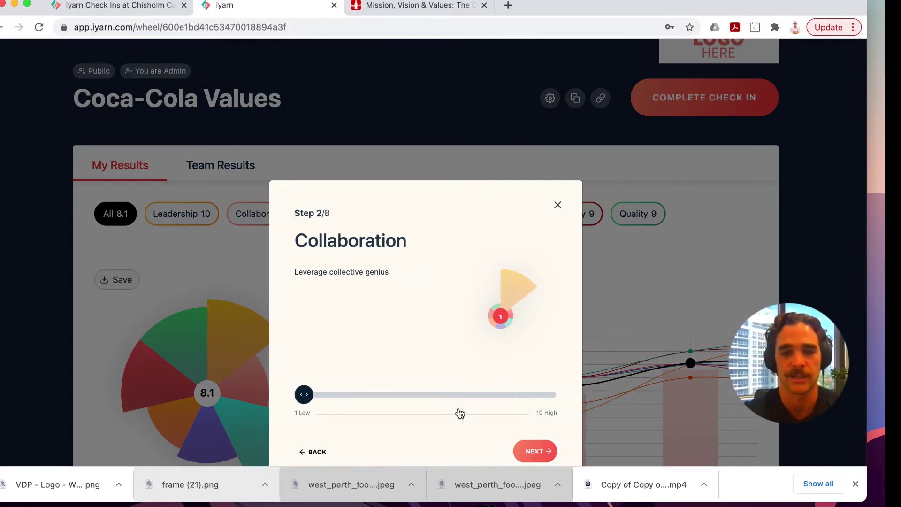
{"action": "left_click", "coordinate": [407, 397]}
{"action": "left_click", "coordinate": [535, 450]}
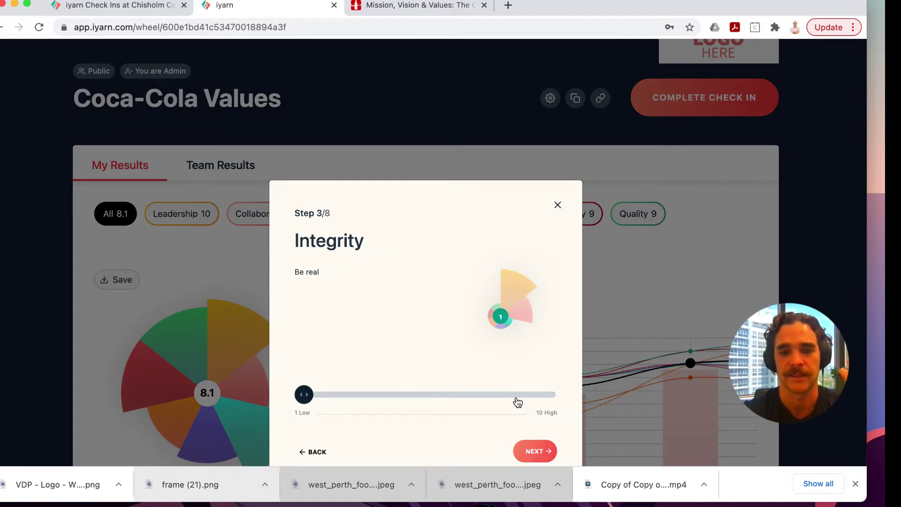
{"action": "left_click", "coordinate": [518, 397]}
{"action": "left_click", "coordinate": [534, 451]}
{"action": "left_click", "coordinate": [464, 396]}
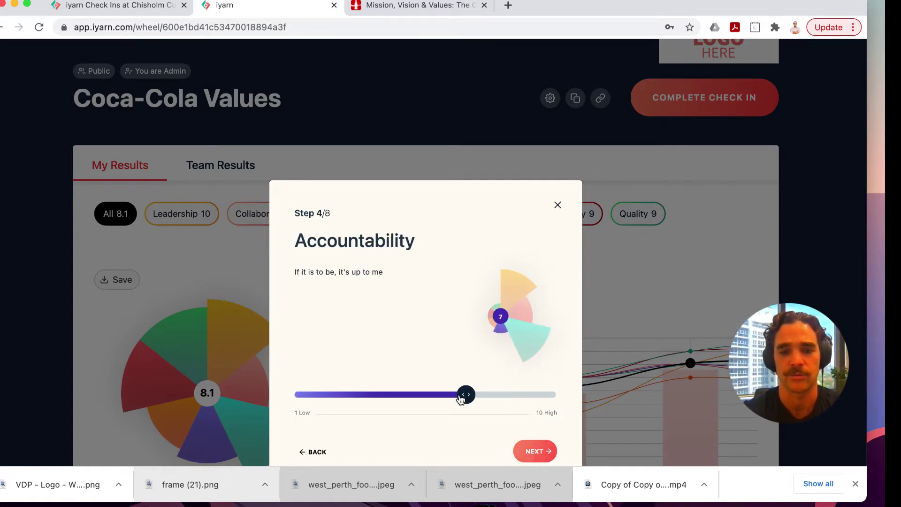
{"action": "left_click", "coordinate": [536, 413]}
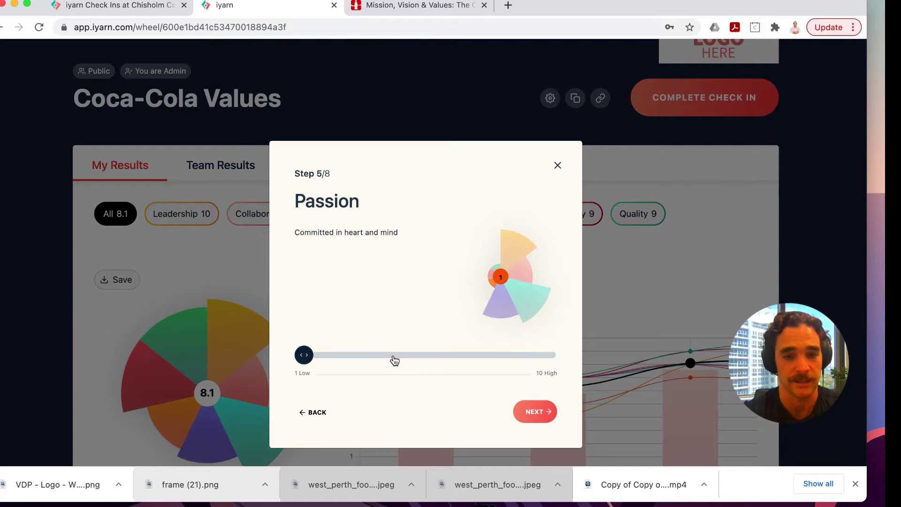
Step: Score Passion 4, Diversity 9 and Quality 5 to finish rating the check-in's values
{"action": "left_click", "coordinate": [381, 356]}
{"action": "left_click", "coordinate": [539, 413]}
{"action": "left_click", "coordinate": [519, 356]}
{"action": "left_click", "coordinate": [535, 413]}
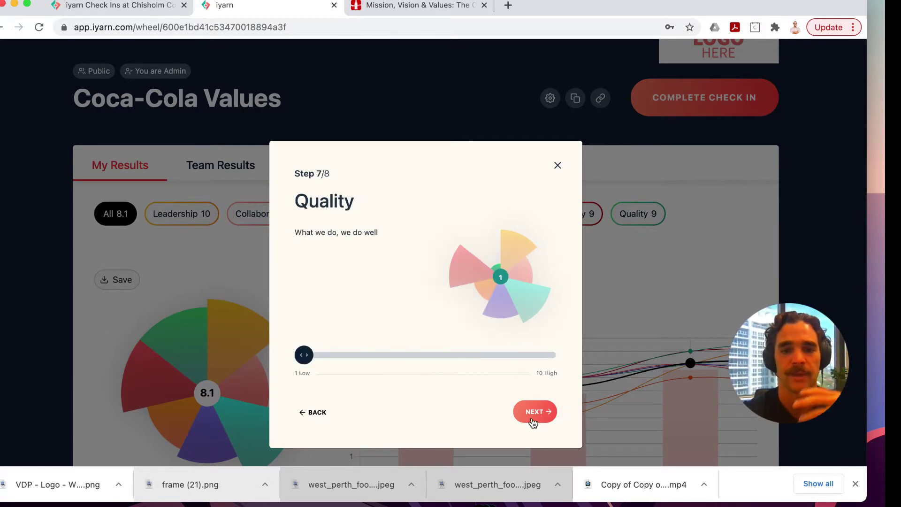
{"action": "left_click", "coordinate": [392, 356]}
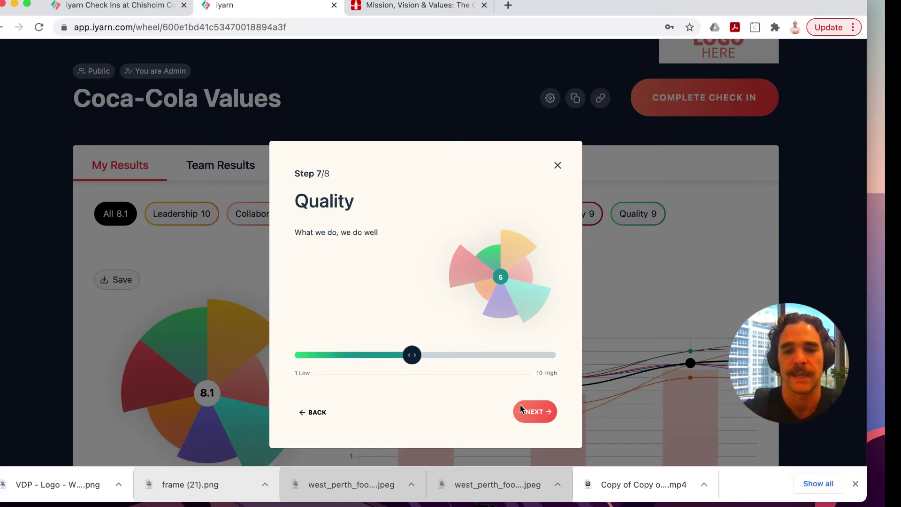
{"action": "left_click", "coordinate": [533, 414]}
Step: Add the comment "feeling like this today..." to the check-in and submit it
{"action": "left_click", "coordinate": [480, 375]}
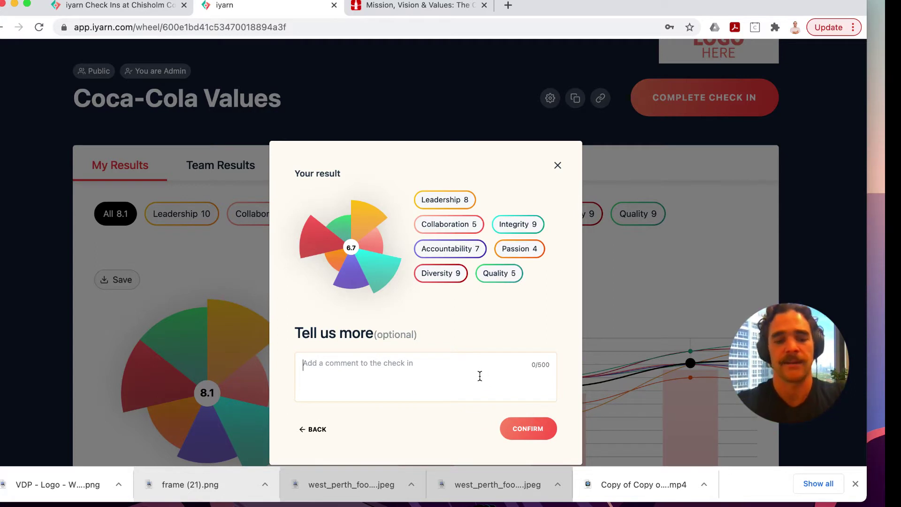
{"action": "type", "text": "feelimng like "}
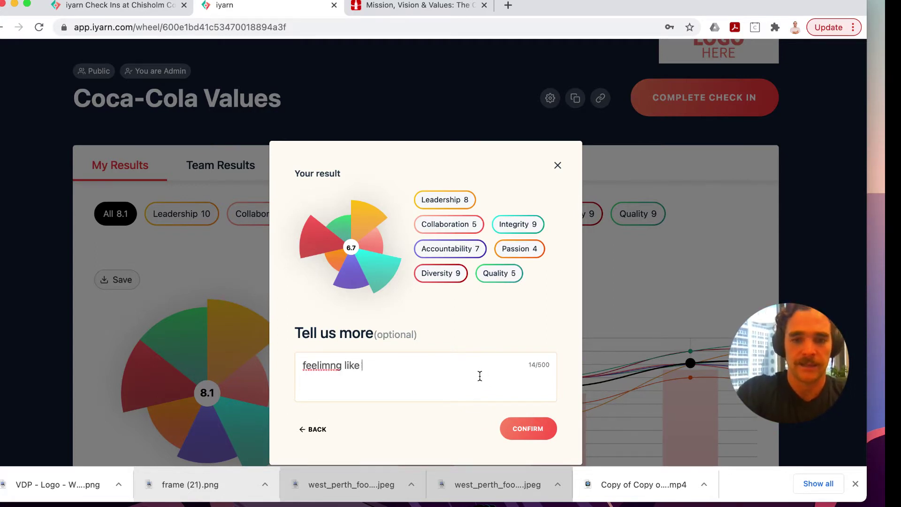
{"action": "type", "text": "this today..."}
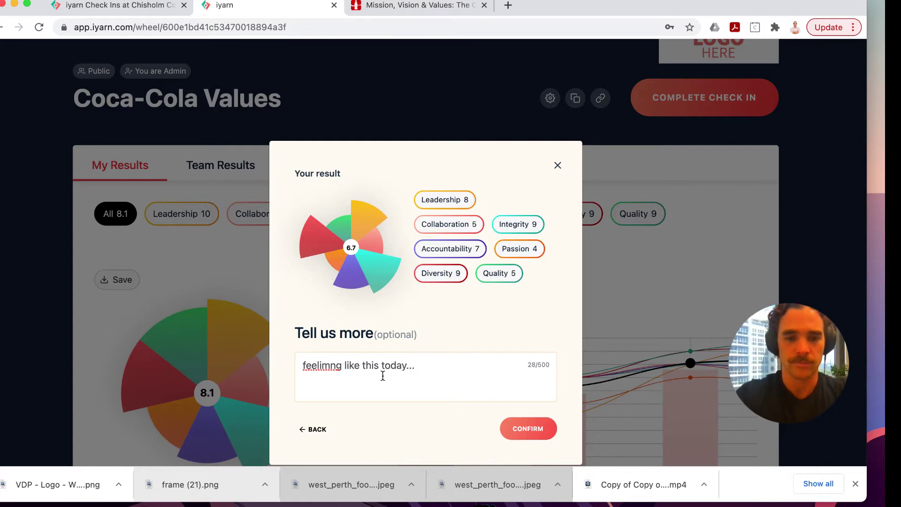
{"action": "left_click", "coordinate": [334, 366]}
{"action": "key", "text": "BackSpace"}
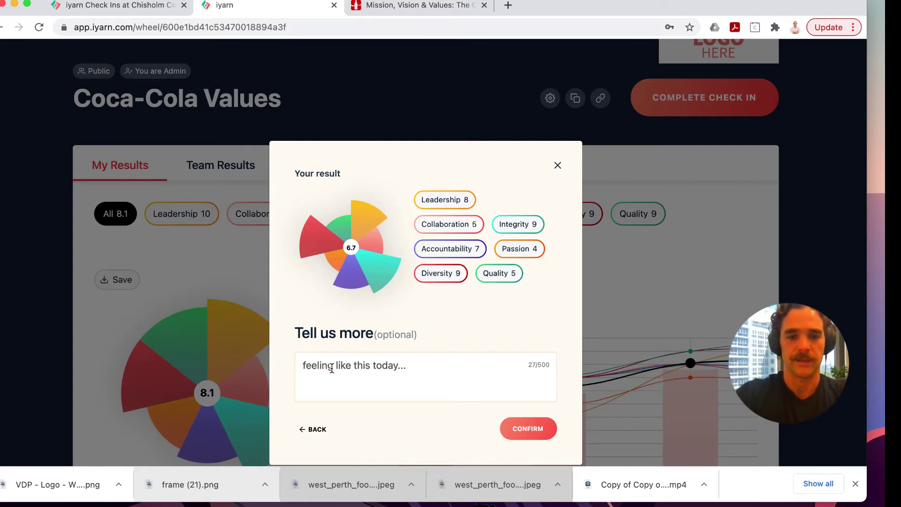
{"action": "left_click", "coordinate": [412, 375]}
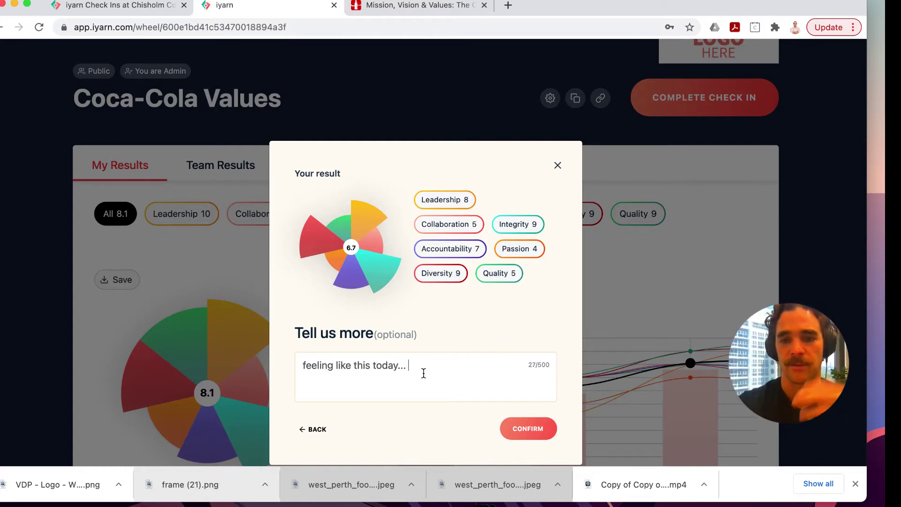
{"action": "left_click", "coordinate": [528, 429]}
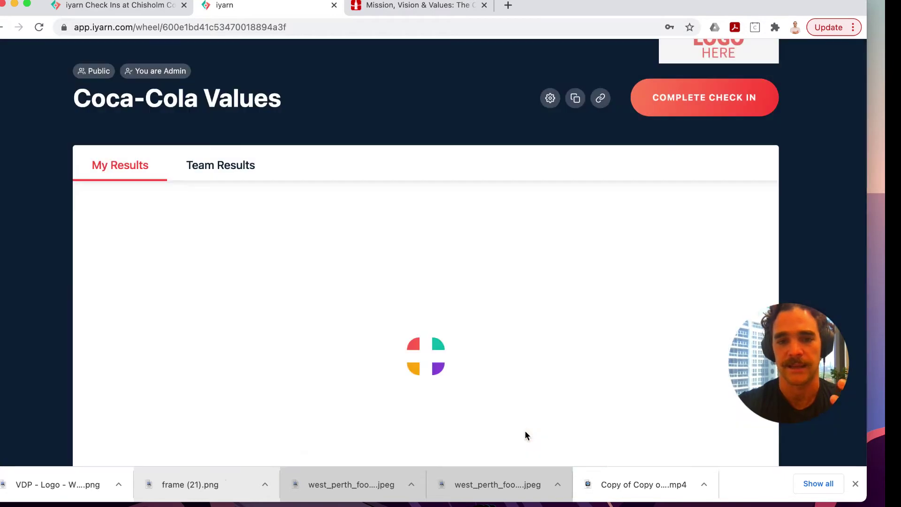
Step: Examine the new check-in's results for Diversity and Passion, including how the Passion score has changed over time
{"action": "scroll", "coordinate": [252, 386], "scroll_direction": "down", "scroll_amount": 1}
{"action": "scroll", "coordinate": [252, 386], "scroll_direction": "down", "scroll_amount": 2}
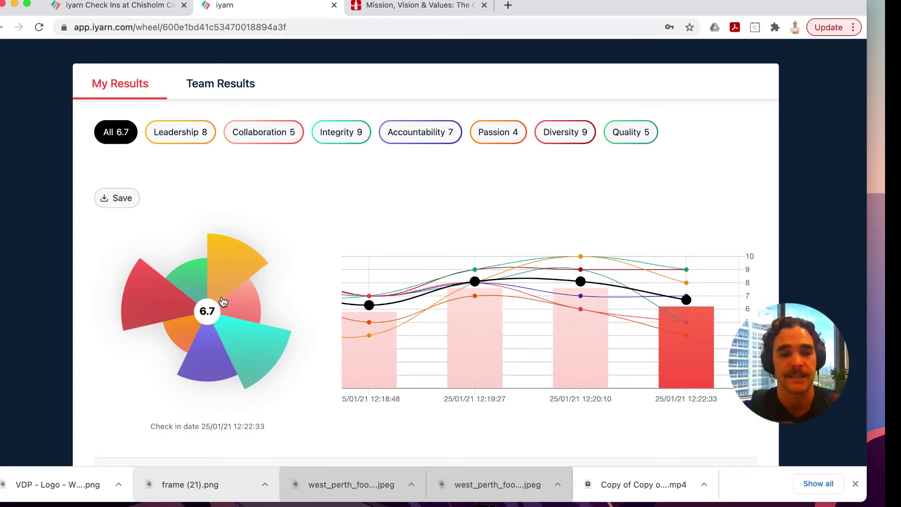
{"action": "left_click", "coordinate": [145, 306]}
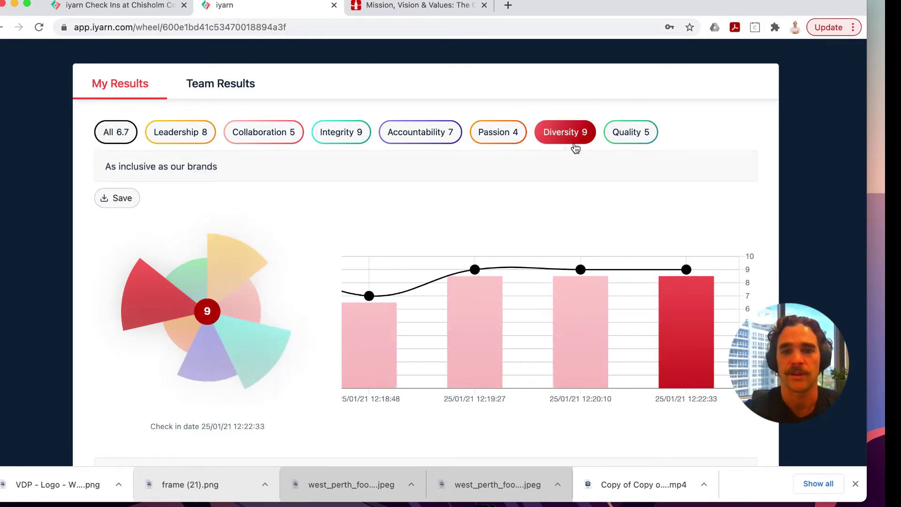
{"action": "left_click", "coordinate": [186, 334]}
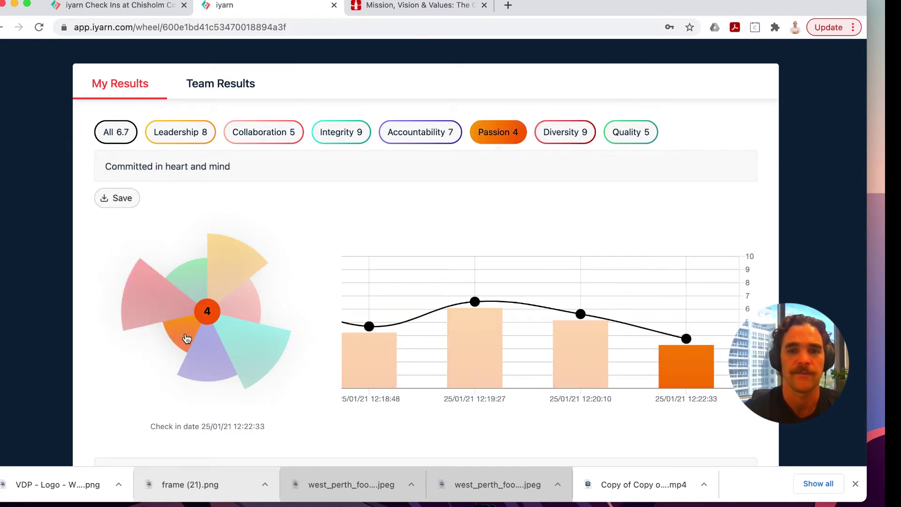
{"action": "scroll", "coordinate": [517, 324], "scroll_direction": "left", "scroll_amount": 5}
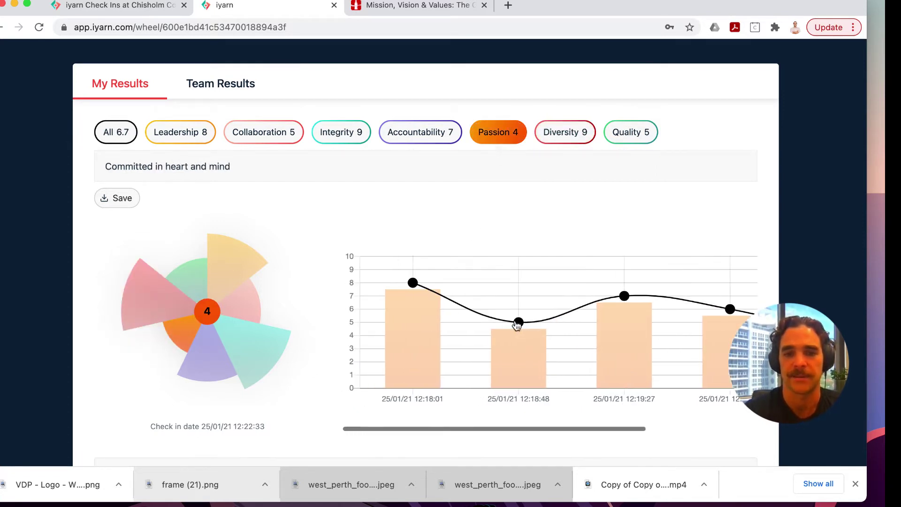
{"action": "mouse_move", "coordinate": [413, 285]}
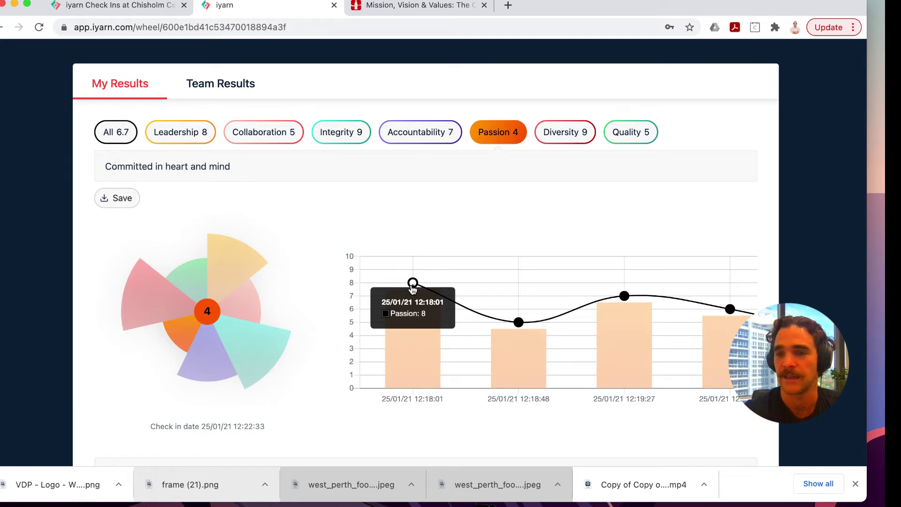
{"action": "scroll", "coordinate": [413, 287], "scroll_direction": "right", "scroll_amount": 3}
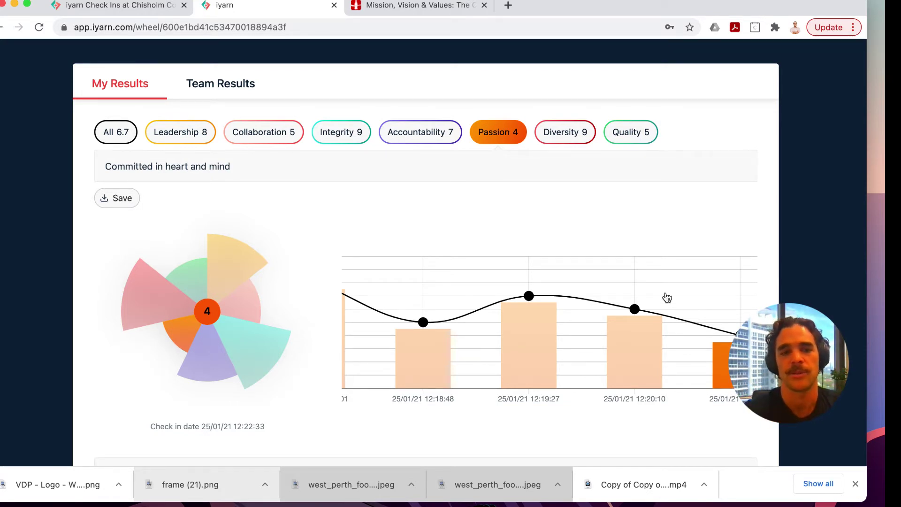
{"action": "scroll", "coordinate": [569, 286], "scroll_direction": "up", "scroll_amount": 1}
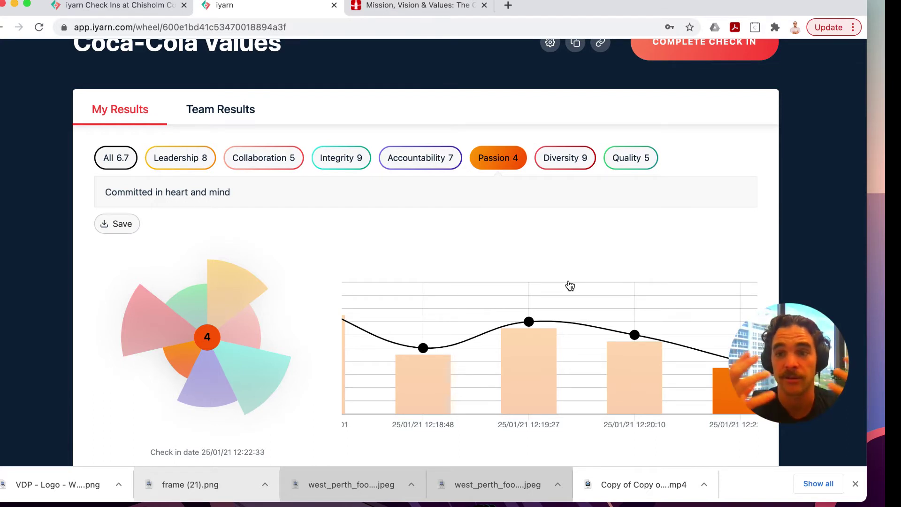
{"action": "scroll", "coordinate": [569, 286], "scroll_direction": "up", "scroll_amount": 4}
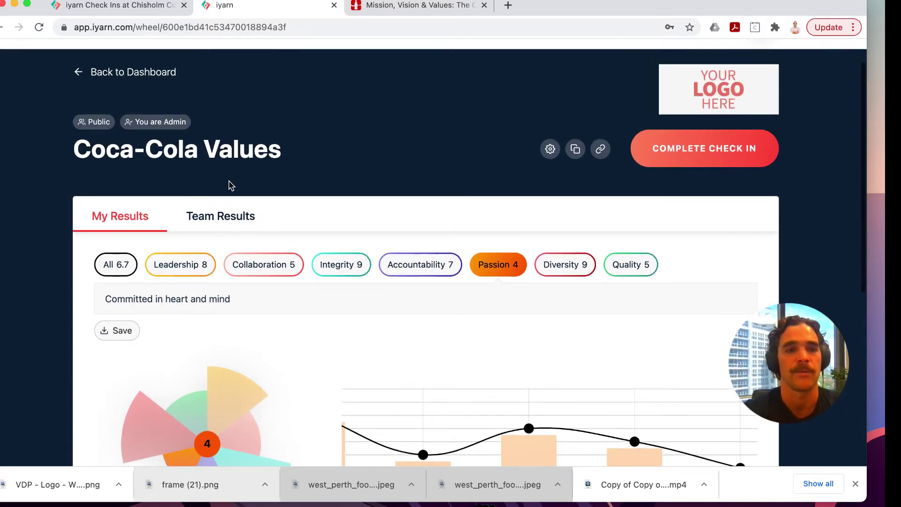
Step: Return to the dashboard and start a new wheel named "team check in"
{"action": "left_click", "coordinate": [170, 77]}
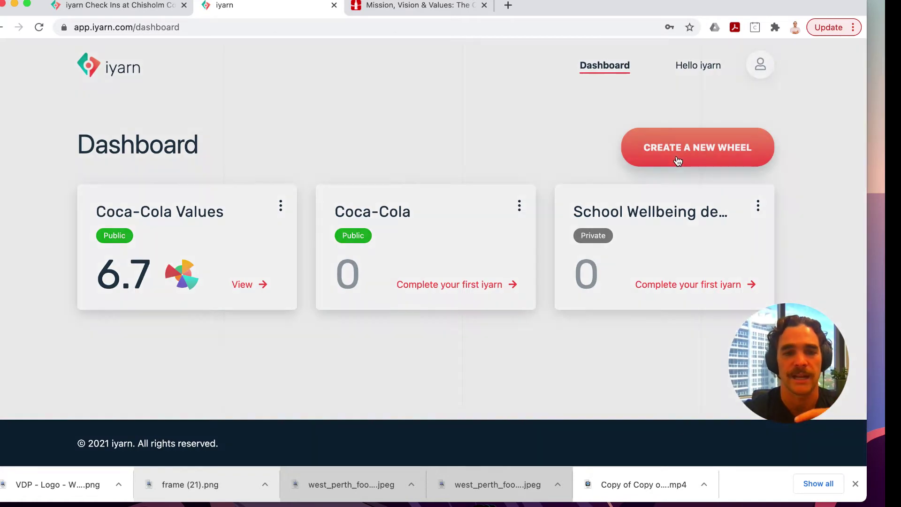
{"action": "left_click", "coordinate": [676, 154]}
{"action": "left_click", "coordinate": [359, 174]}
{"action": "type", "text": "tec"}
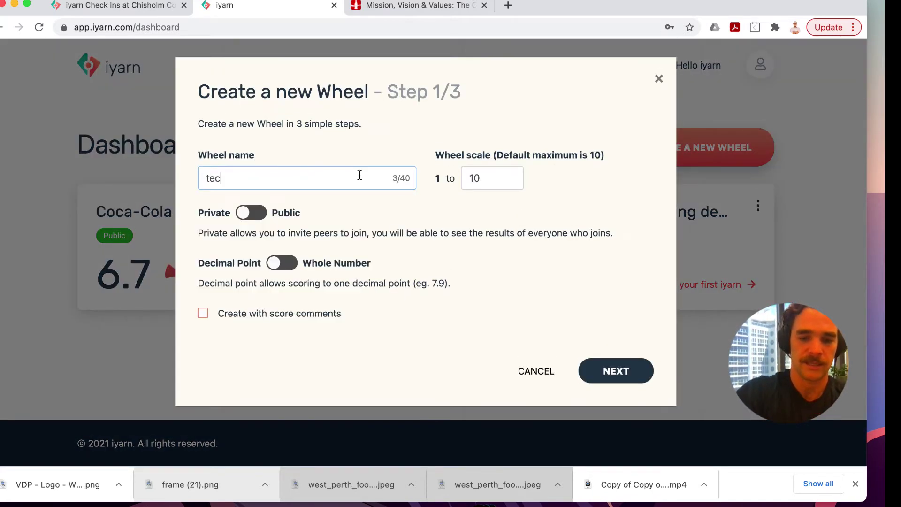
{"action": "type", "text": "m cheech in"}
{"action": "key", "text": "BackSpace"}
{"action": "key", "text": "BackSpace"}
{"action": "key", "text": "BackSpace"}
{"action": "key", "text": "BackSpace"}
{"action": "type", "text": "k in"}
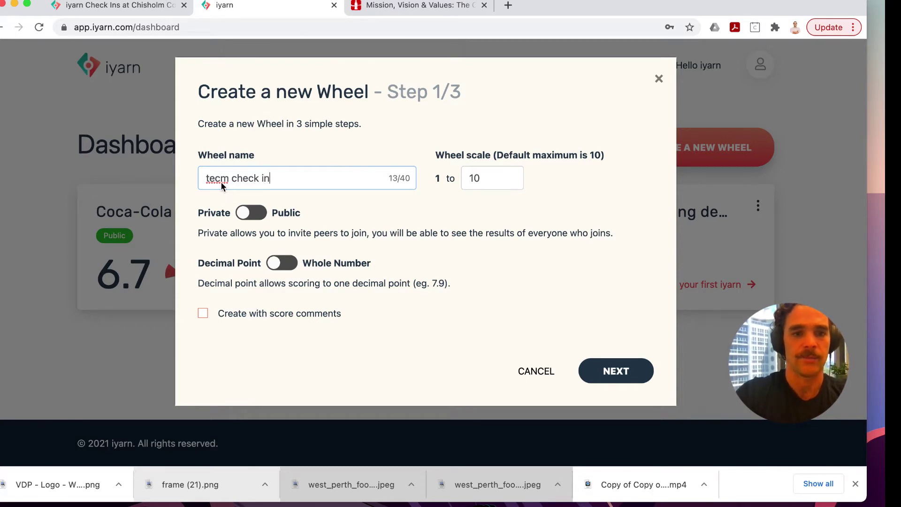
{"action": "left_click", "coordinate": [221, 181]}
{"action": "key", "text": "BackSpace"}
{"action": "type", "text": "a"}
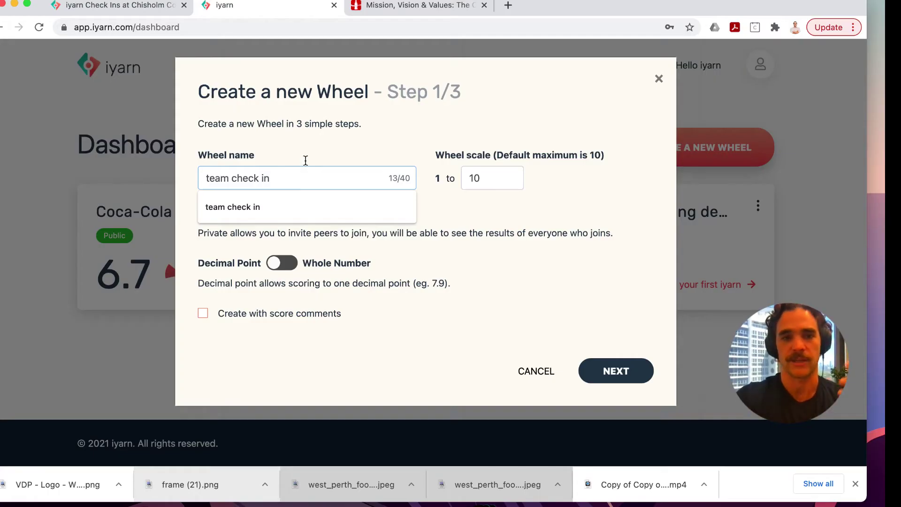
Step: Switch the new wheel's scoring from decimal point to whole number and proceed to choosing segments
{"action": "left_click", "coordinate": [321, 156]}
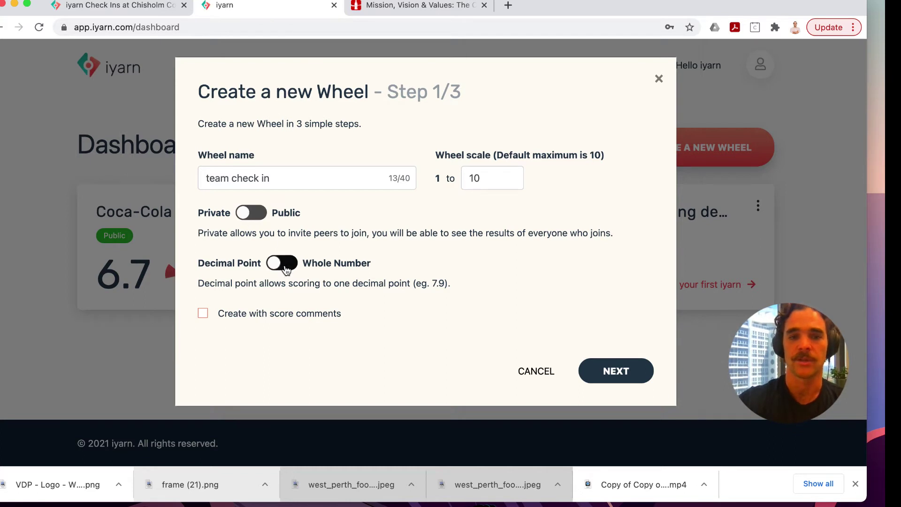
{"action": "left_click", "coordinate": [283, 264]}
{"action": "left_click", "coordinate": [618, 372]}
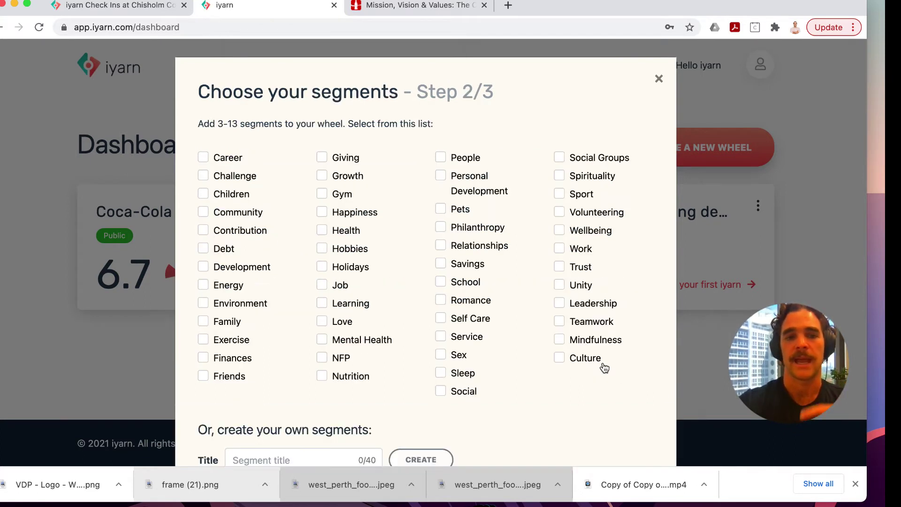
Step: Select the Sleep, Mindfulness, Work, Hobbies and Health segments for the wheel
{"action": "scroll", "coordinate": [442, 272], "scroll_direction": "down", "scroll_amount": 3}
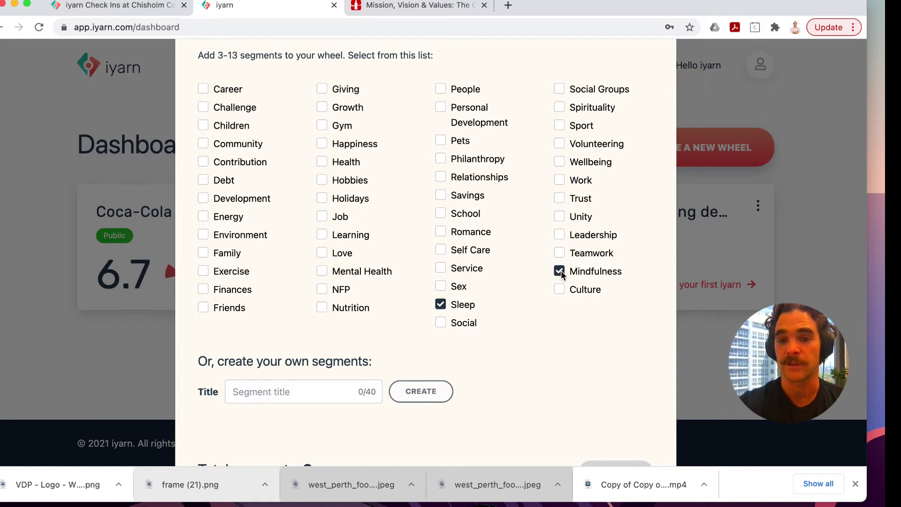
{"action": "left_click", "coordinate": [560, 180]}
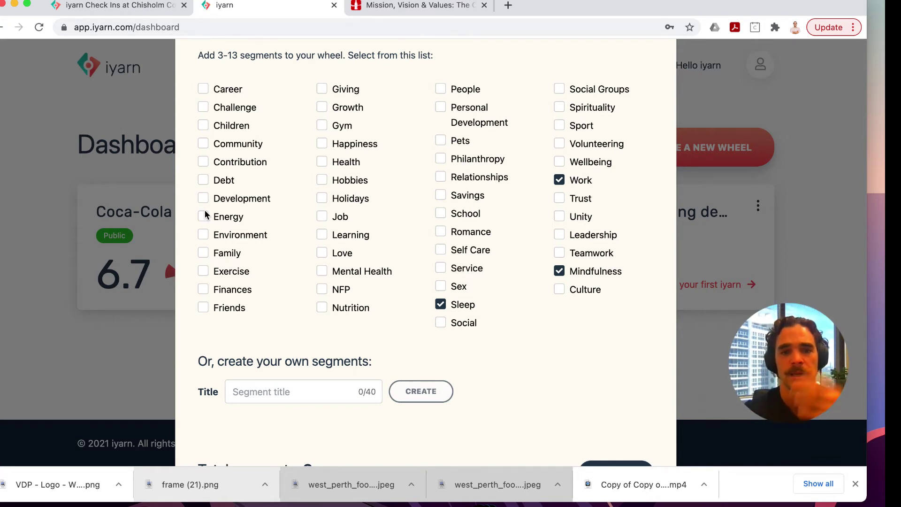
{"action": "left_click", "coordinate": [322, 181]}
{"action": "left_click", "coordinate": [322, 163]}
{"action": "scroll", "coordinate": [340, 307], "scroll_direction": "down", "scroll_amount": 2}
{"action": "scroll", "coordinate": [342, 334], "scroll_direction": "down", "scroll_amount": 1}
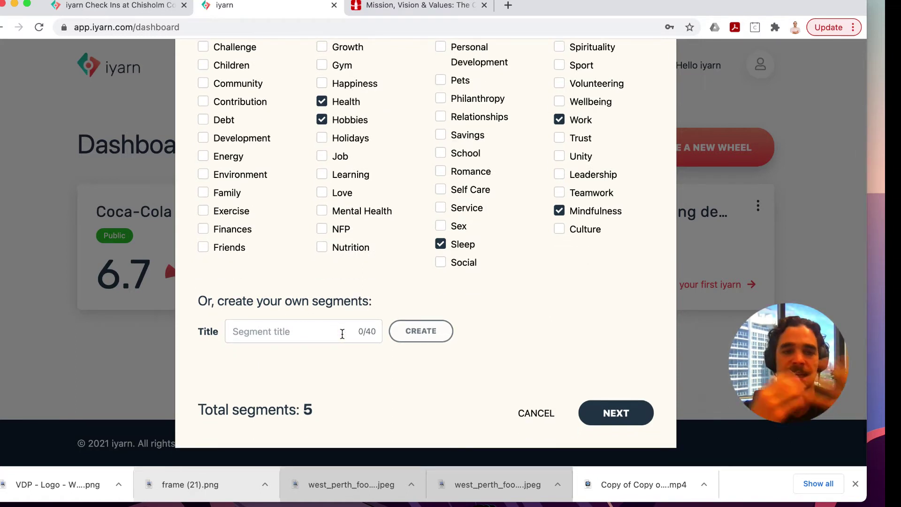
Step: Create a custom segment titled "coca cola values" and proceed to the segment descriptions
{"action": "left_click", "coordinate": [342, 333]}
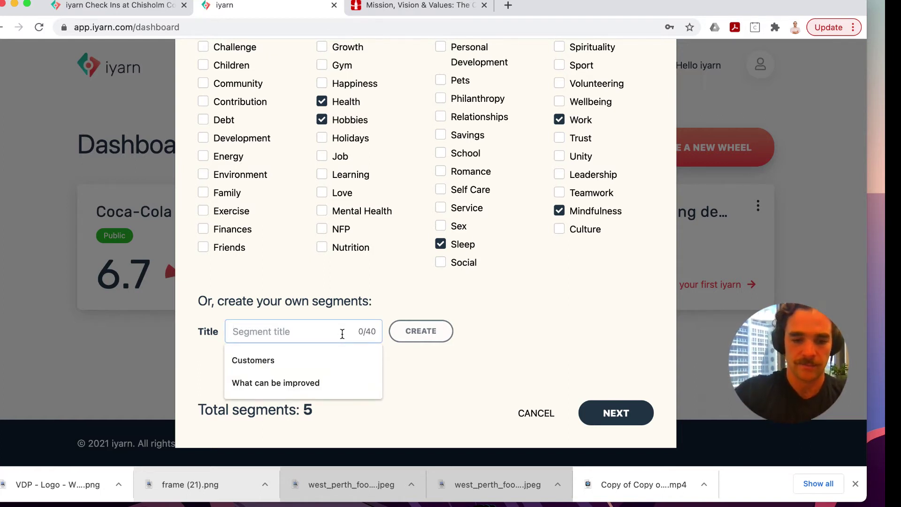
{"action": "type", "text": "coca "}
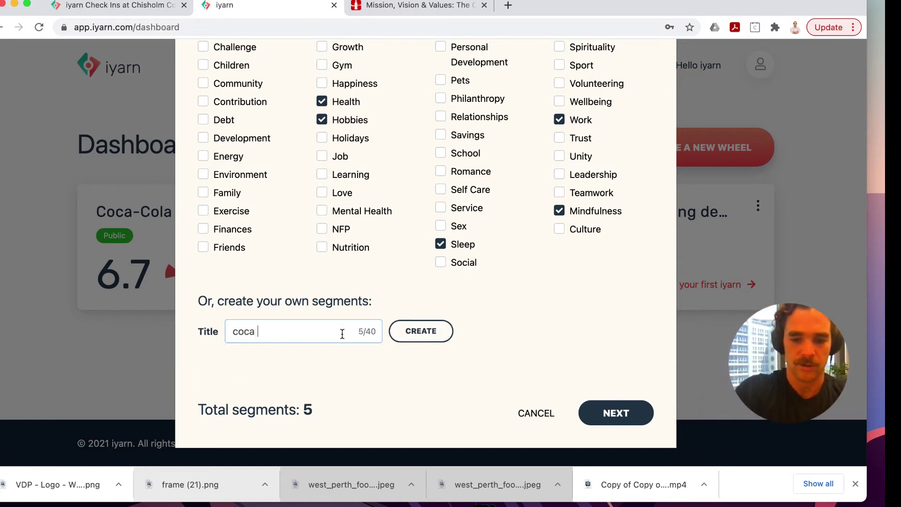
{"action": "type", "text": "cola values"}
{"action": "left_click", "coordinate": [420, 331]}
{"action": "scroll", "coordinate": [439, 338], "scroll_direction": "down", "scroll_amount": 1}
{"action": "left_click", "coordinate": [618, 422]}
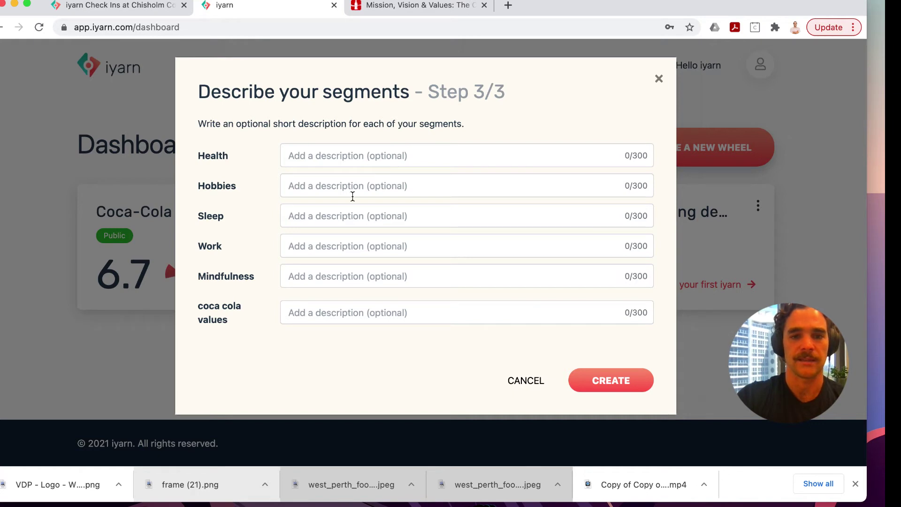
Step: Describe the Sleep segment as "are you sleeping 7-9 hrs ...", leave the other descriptions blank and create the wheel
{"action": "left_click", "coordinate": [357, 223]}
{"action": "left_click", "coordinate": [392, 266]}
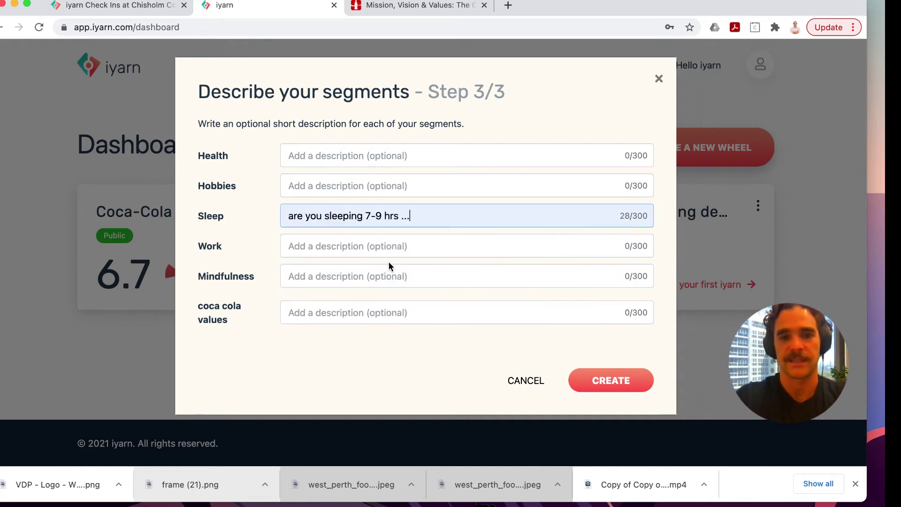
{"action": "left_click", "coordinate": [461, 239]}
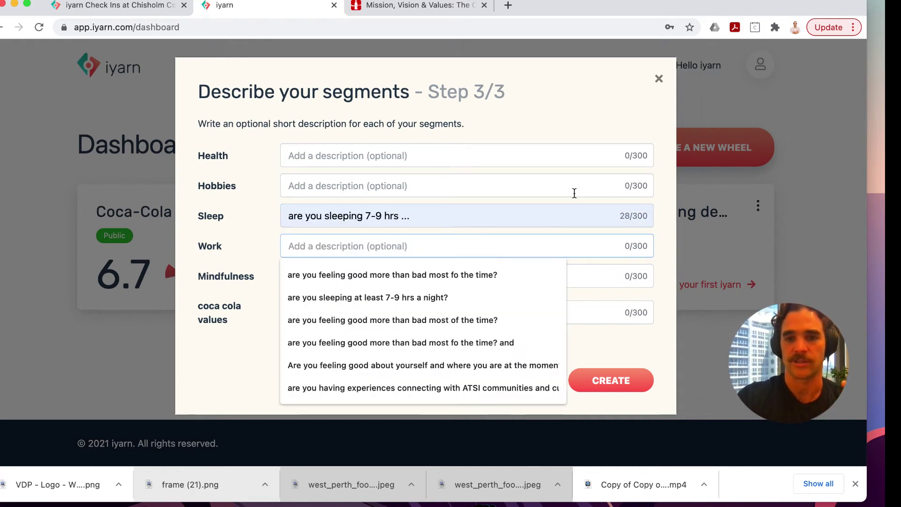
{"action": "left_click", "coordinate": [572, 138]}
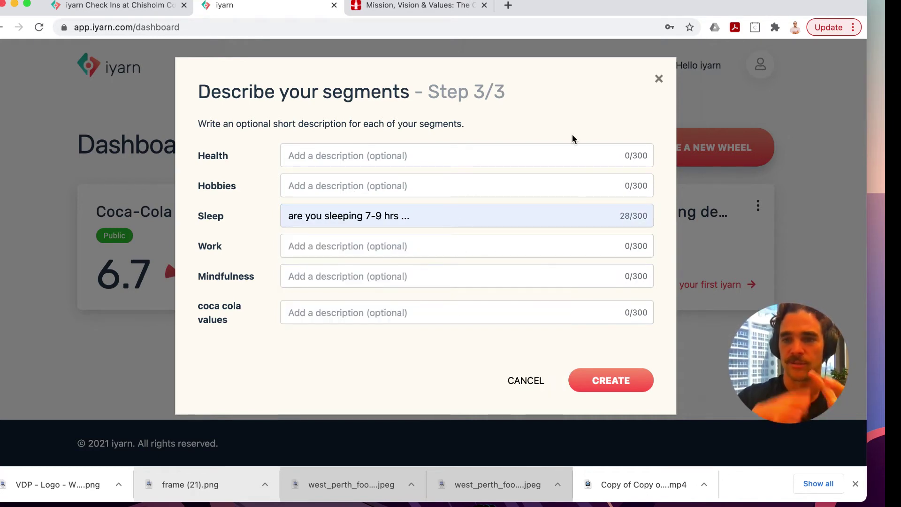
{"action": "left_click", "coordinate": [628, 384]}
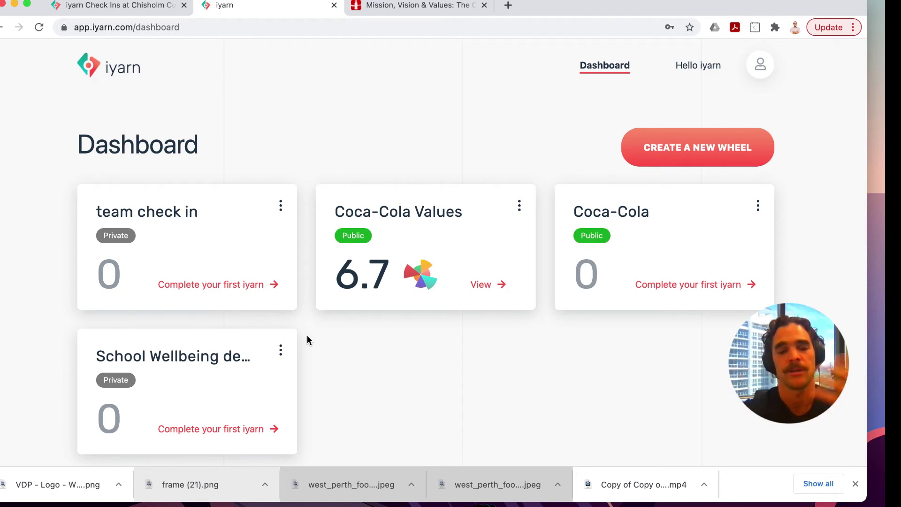
Step: Open the team check in wheel, access its sharing link and view its member results
{"action": "left_click", "coordinate": [238, 302]}
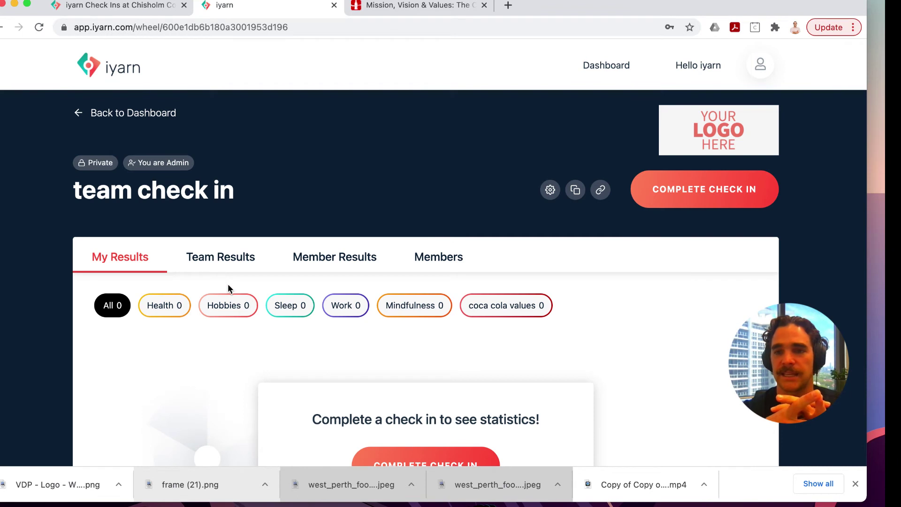
{"action": "left_click", "coordinate": [603, 194]}
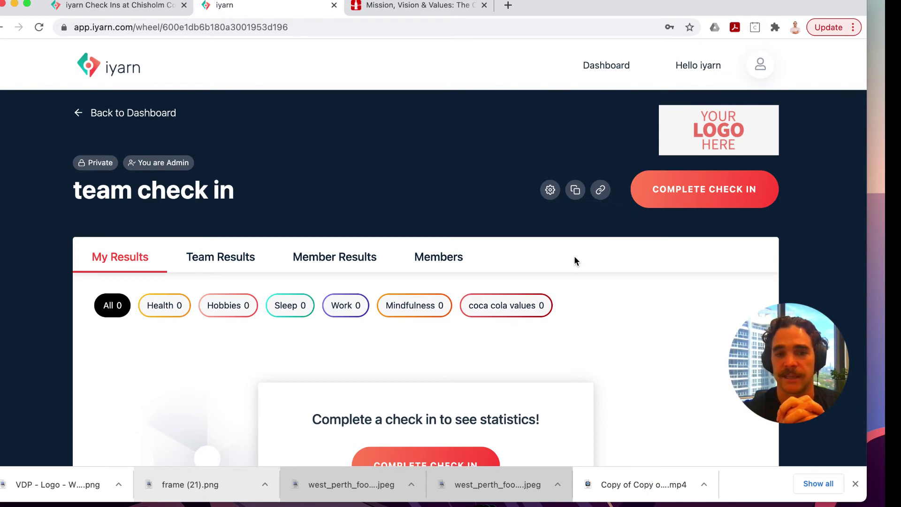
{"action": "left_click", "coordinate": [357, 258]}
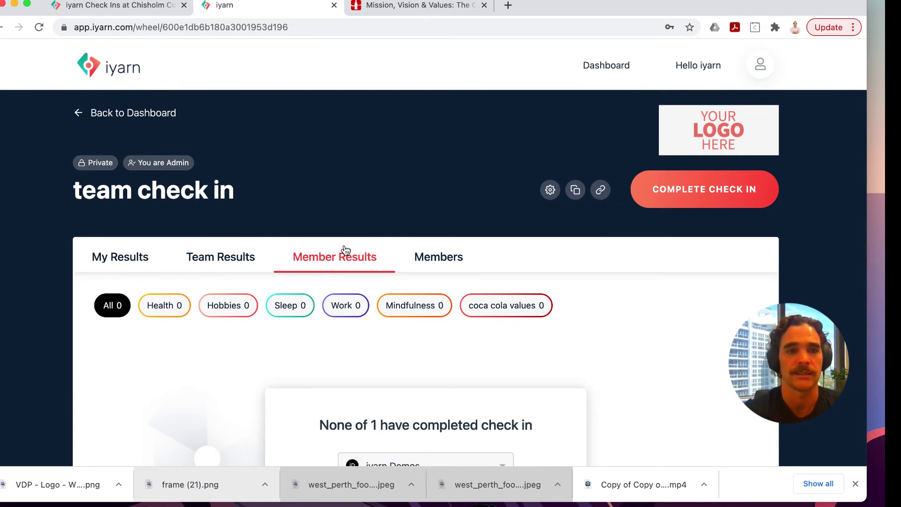
Step: Open the School Wellbeing demo wheel from the dashboard and examine its member results, including the member list and the selected member's check-in history
{"action": "left_click", "coordinate": [123, 71]}
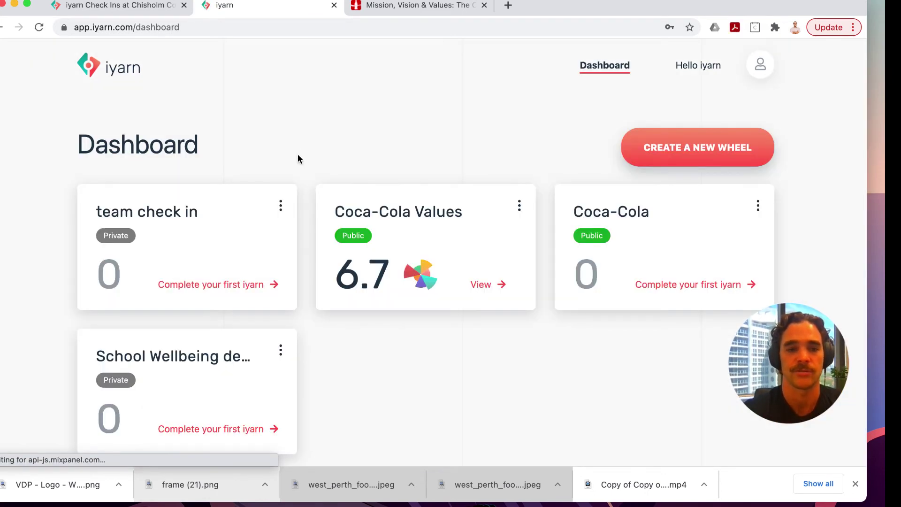
{"action": "left_click", "coordinate": [233, 356]}
{"action": "left_click", "coordinate": [357, 258]}
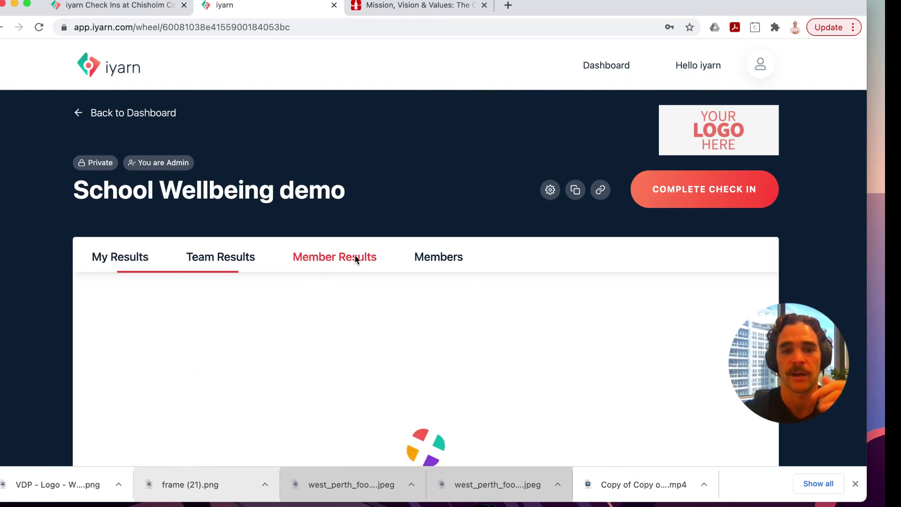
{"action": "scroll", "coordinate": [376, 376], "scroll_direction": "down", "scroll_amount": 3}
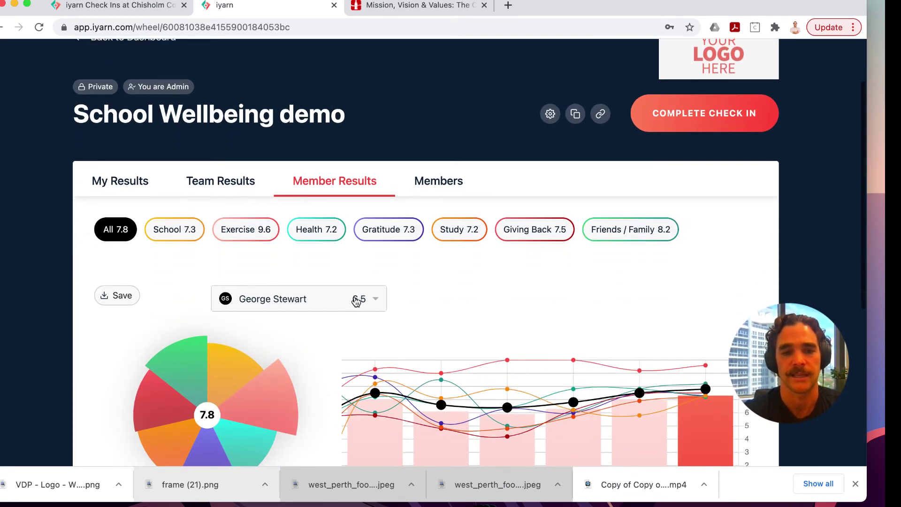
{"action": "left_click", "coordinate": [358, 301]}
{"action": "scroll", "coordinate": [318, 383], "scroll_direction": "down", "scroll_amount": 5}
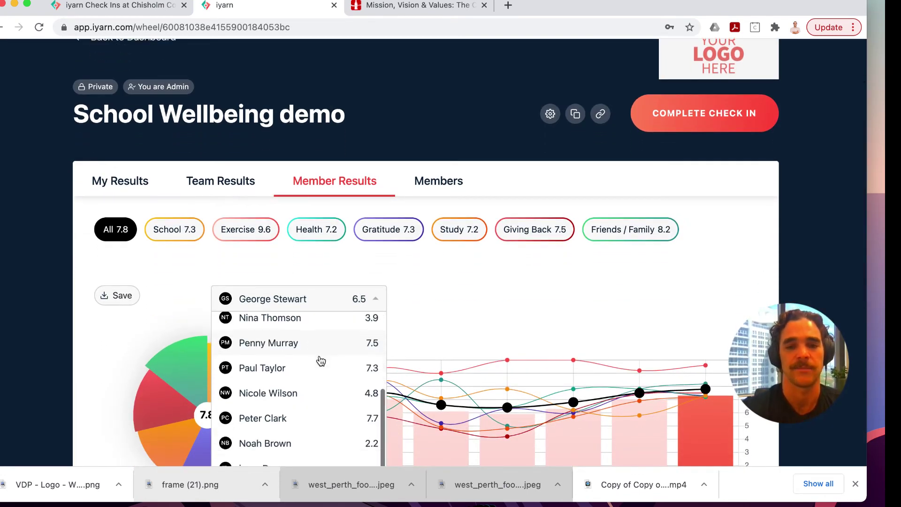
{"action": "left_click", "coordinate": [559, 315]}
{"action": "scroll", "coordinate": [559, 315], "scroll_direction": "down", "scroll_amount": 5}
{"action": "mouse_move", "coordinate": [494, 321]}
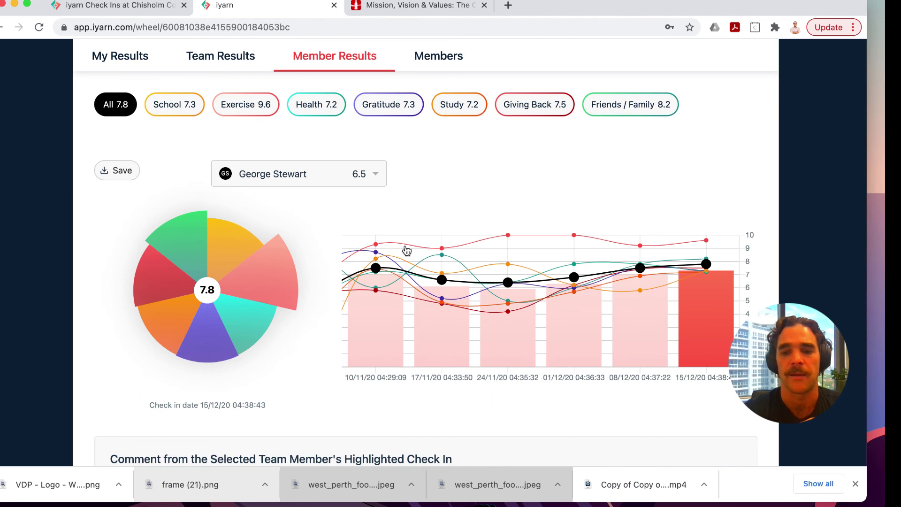
{"action": "left_click", "coordinate": [686, 505]}
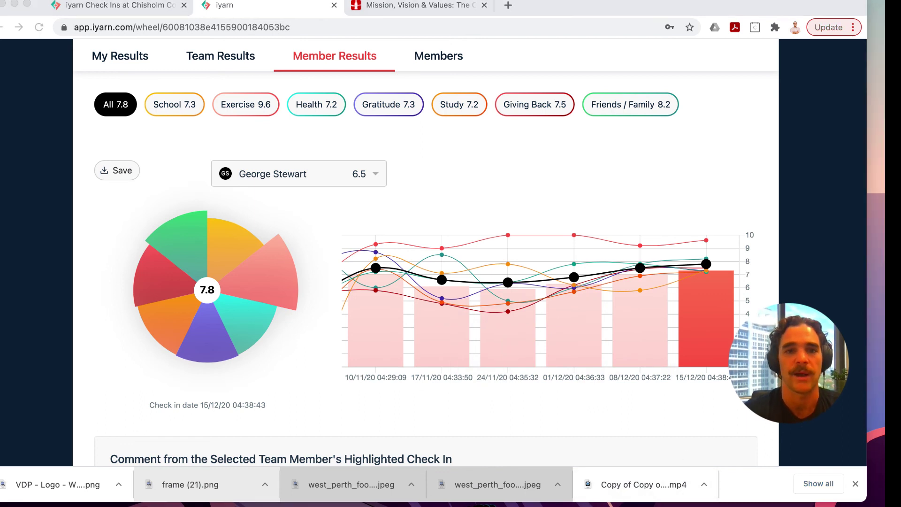